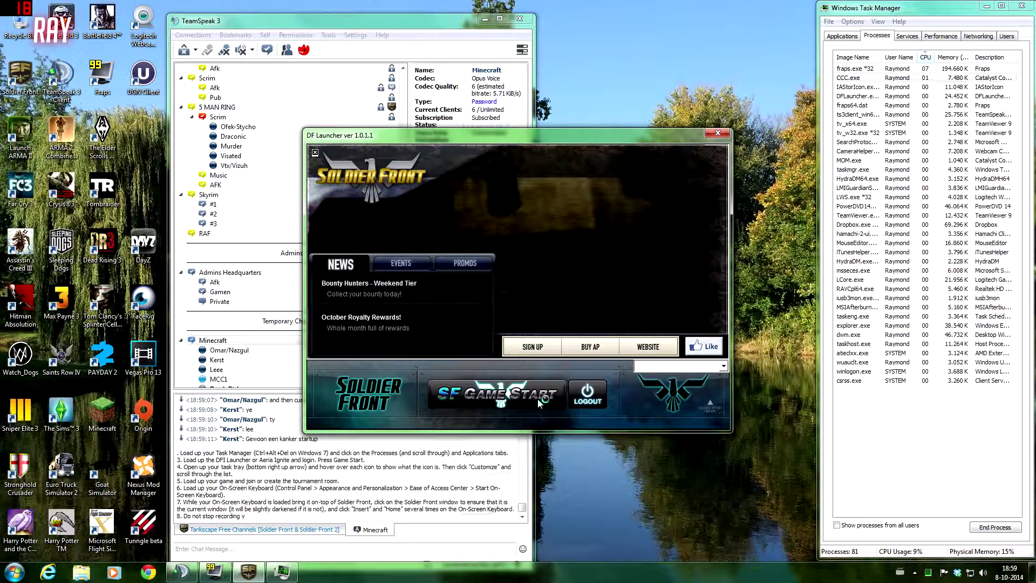
Start Soldier Front from the DF Launcher and open the notification area icon settings.
{"action": "left_click", "coordinate": [540, 404]}
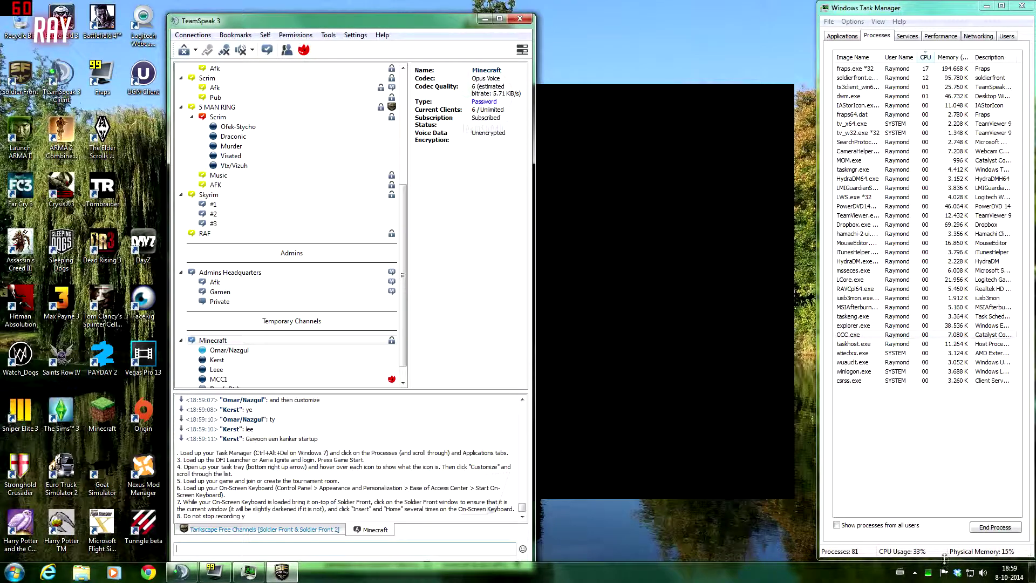
{"action": "left_click", "coordinate": [915, 573]}
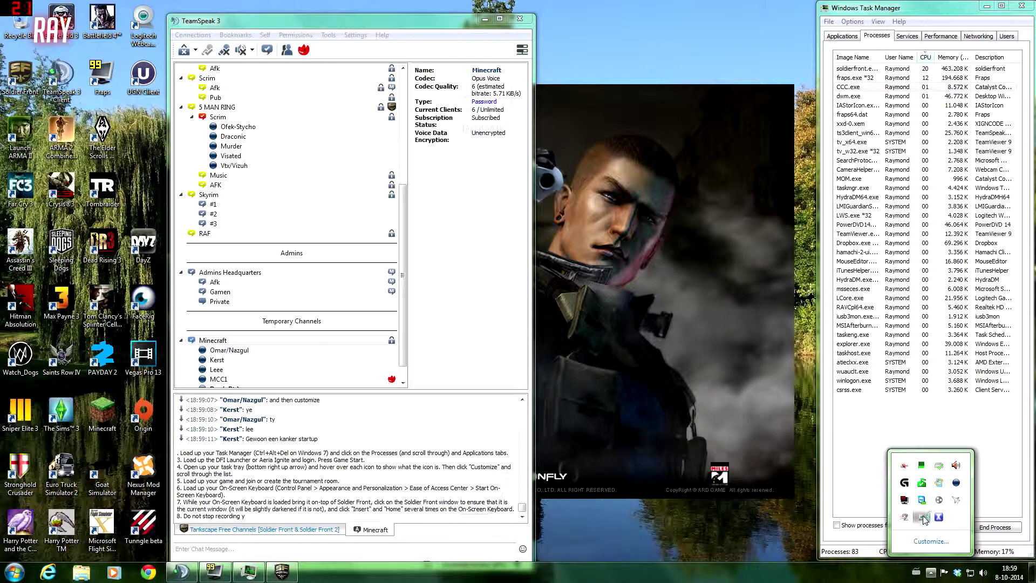
{"action": "left_click", "coordinate": [923, 517]}
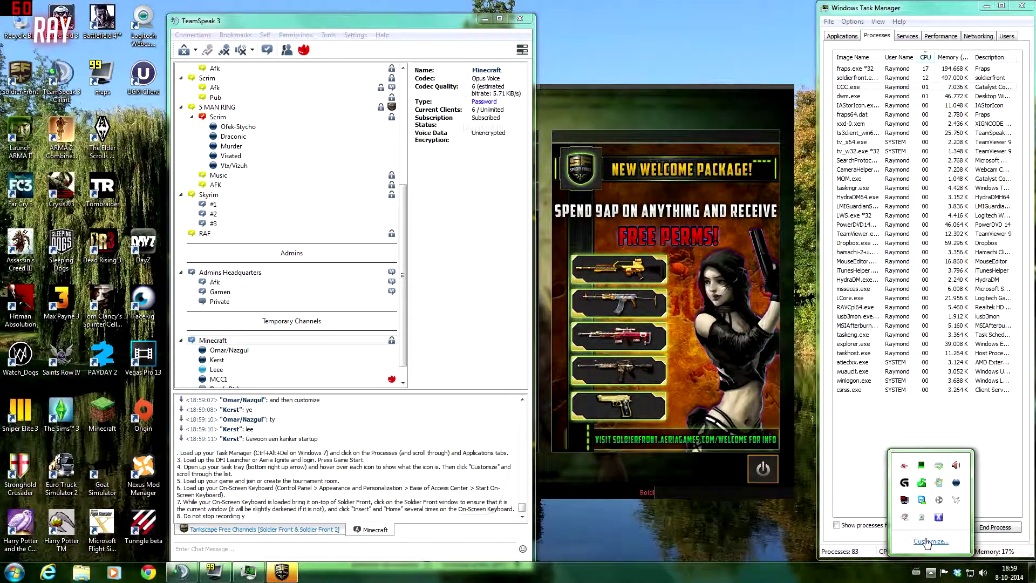
{"action": "left_click", "coordinate": [928, 542]}
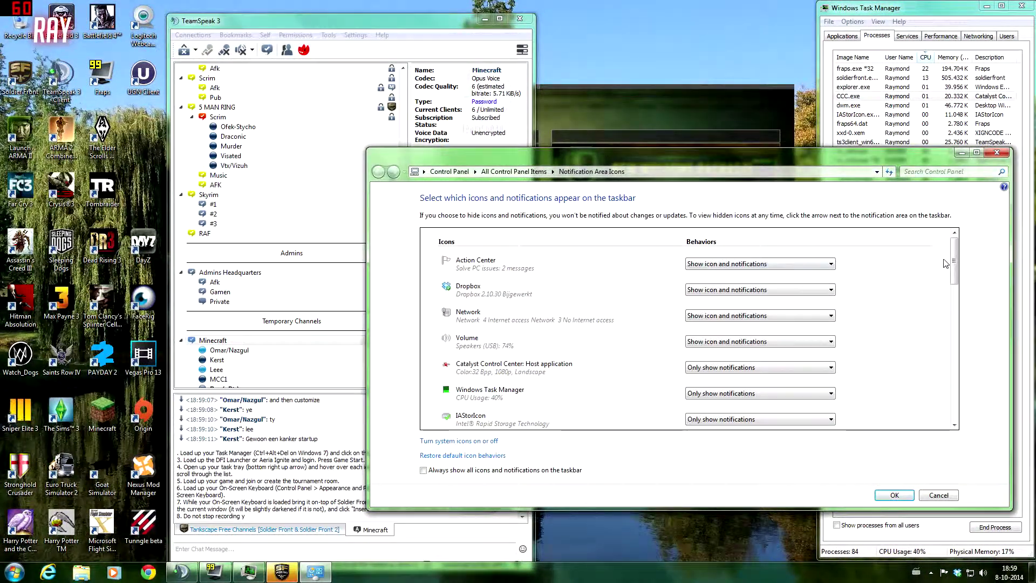
{"action": "left_click_drag", "start_coordinate": [955, 263], "coordinate": [972, 408]}
{"action": "left_click_drag", "start_coordinate": [974, 458], "coordinate": [946, 505]}
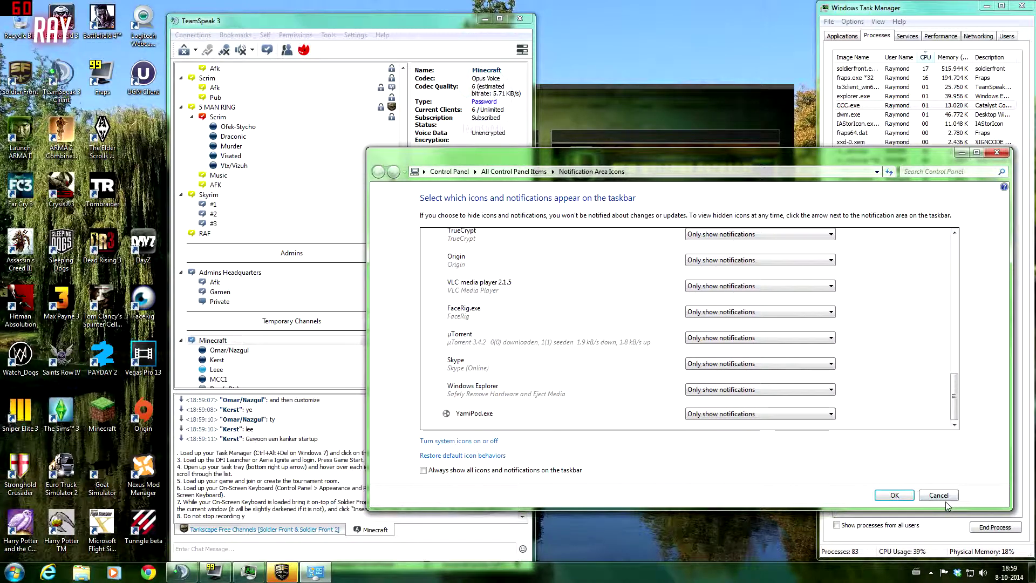
Cancel the icon settings unchanged, enter War Zone (EU), and launch On-Screen Keyboard.
{"action": "left_click", "coordinate": [939, 495]}
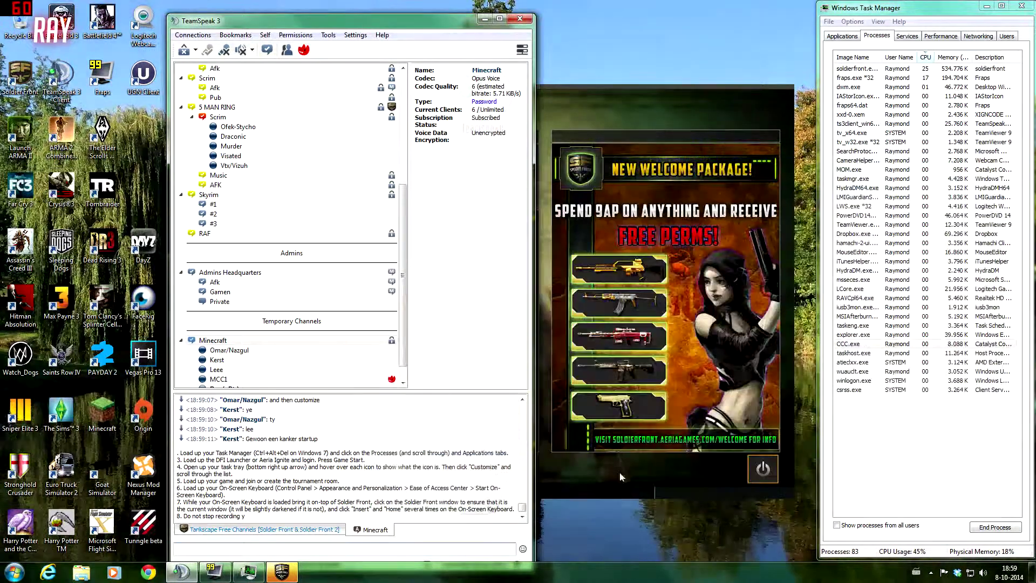
{"action": "left_click", "coordinate": [596, 303]}
{"action": "left_click", "coordinate": [464, 249]}
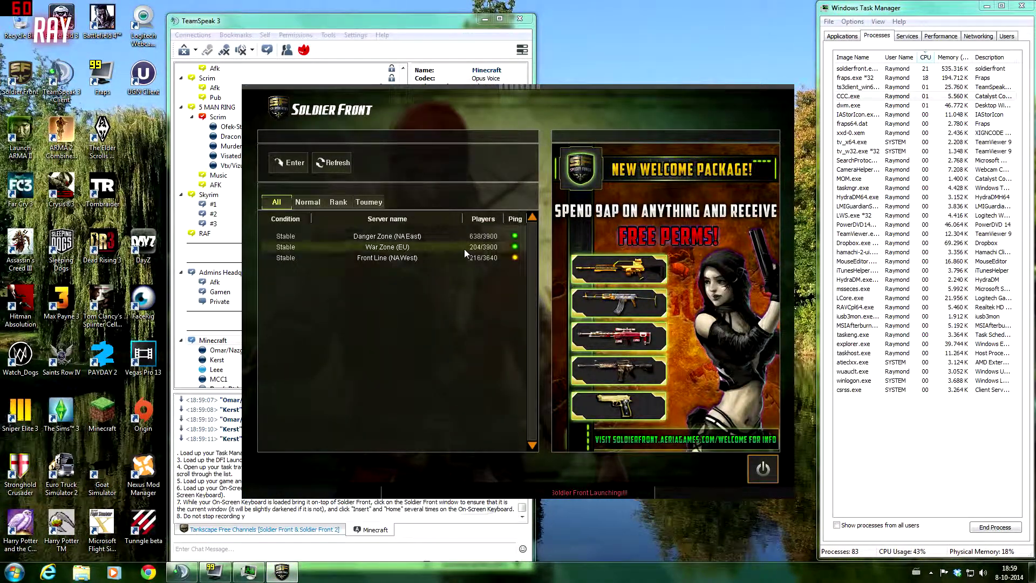
{"action": "left_click", "coordinate": [13, 572]}
{"action": "type", "text": "keyboard"}
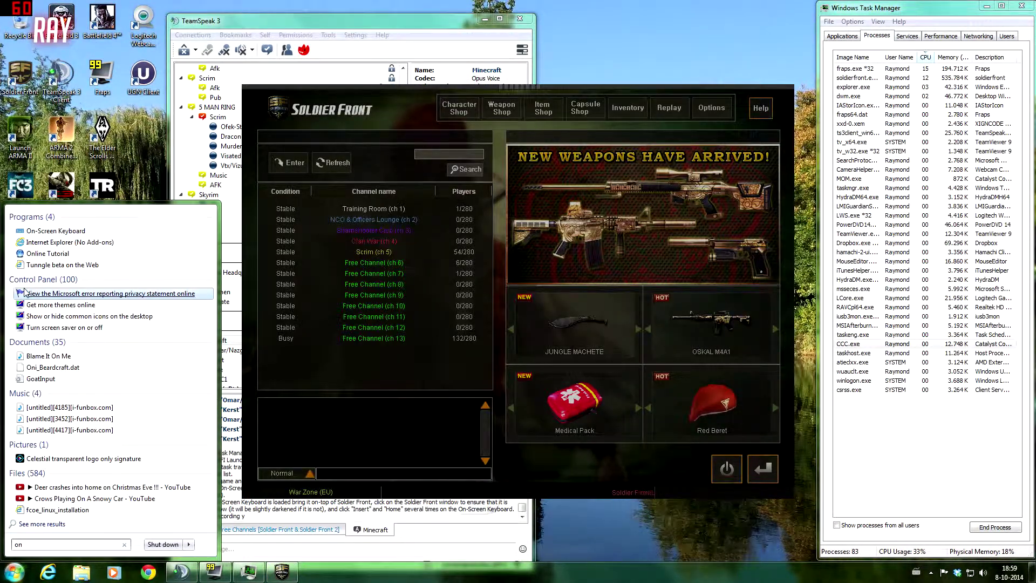
{"action": "left_click", "coordinate": [69, 232]}
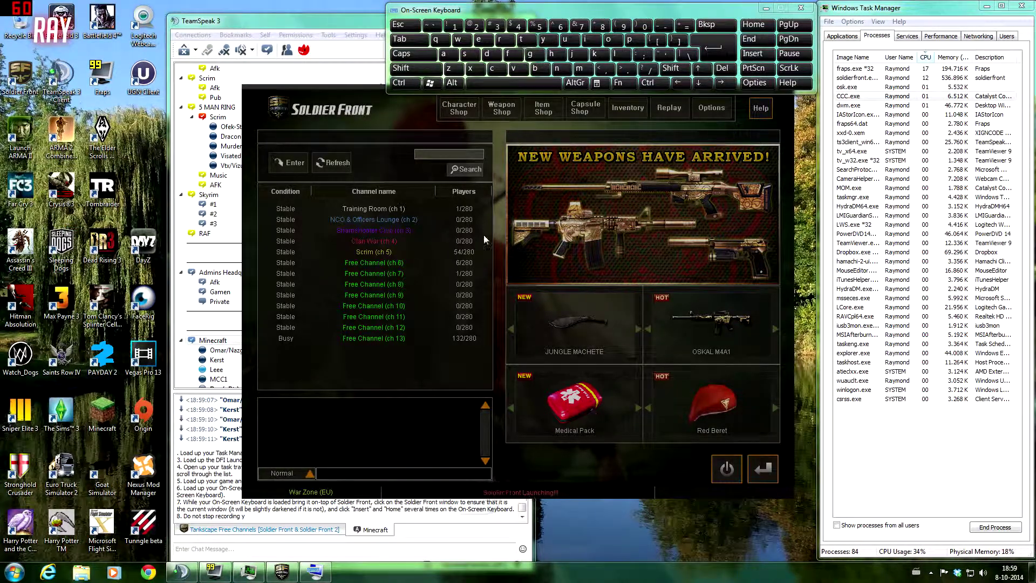
Enter the Scrim channel 5 on War Zone (EU) after briefly visiting Free Channel 13.
{"action": "double_click", "coordinate": [436, 337]}
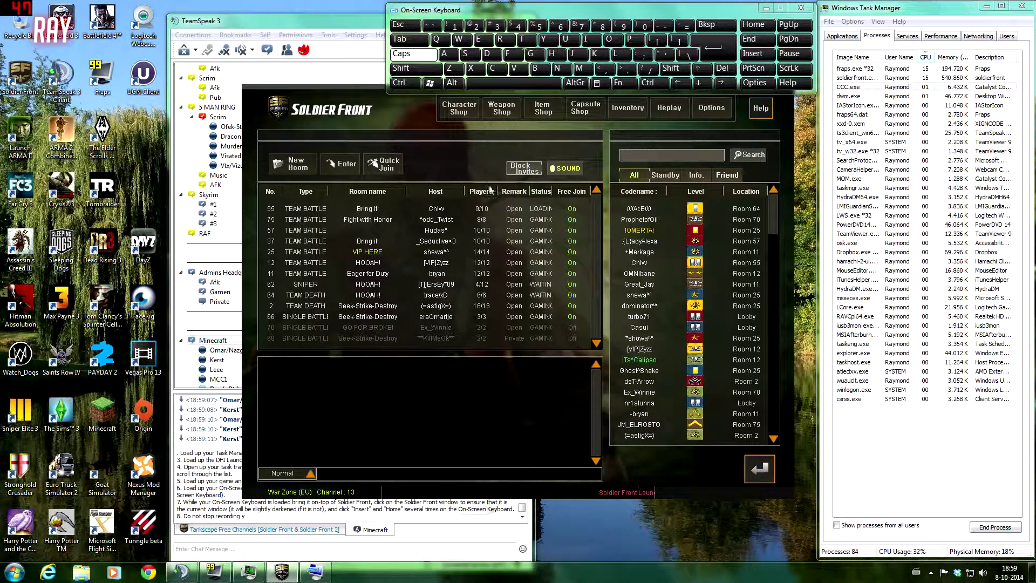
{"action": "left_click", "coordinate": [759, 468]}
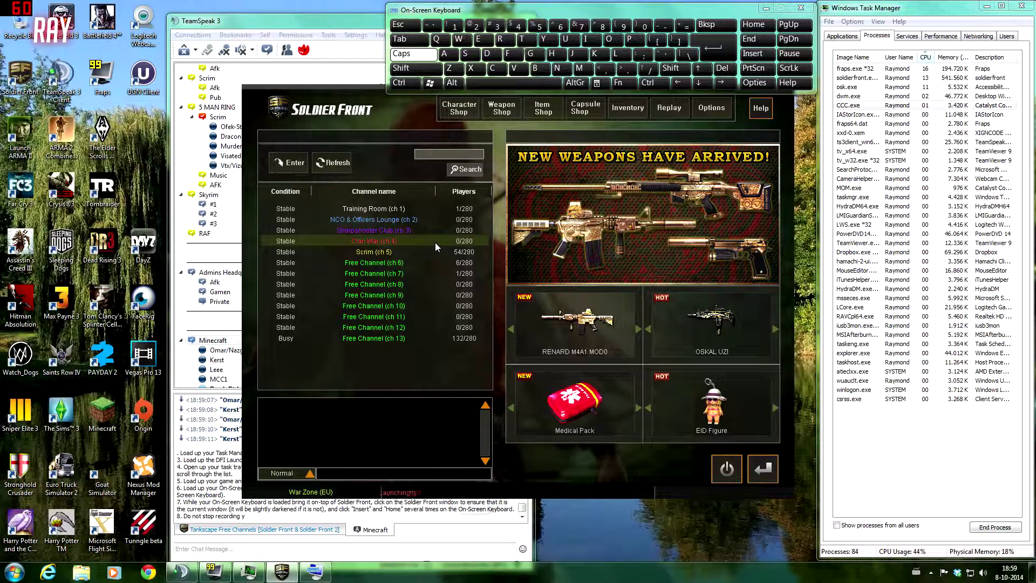
{"action": "double_click", "coordinate": [437, 251]}
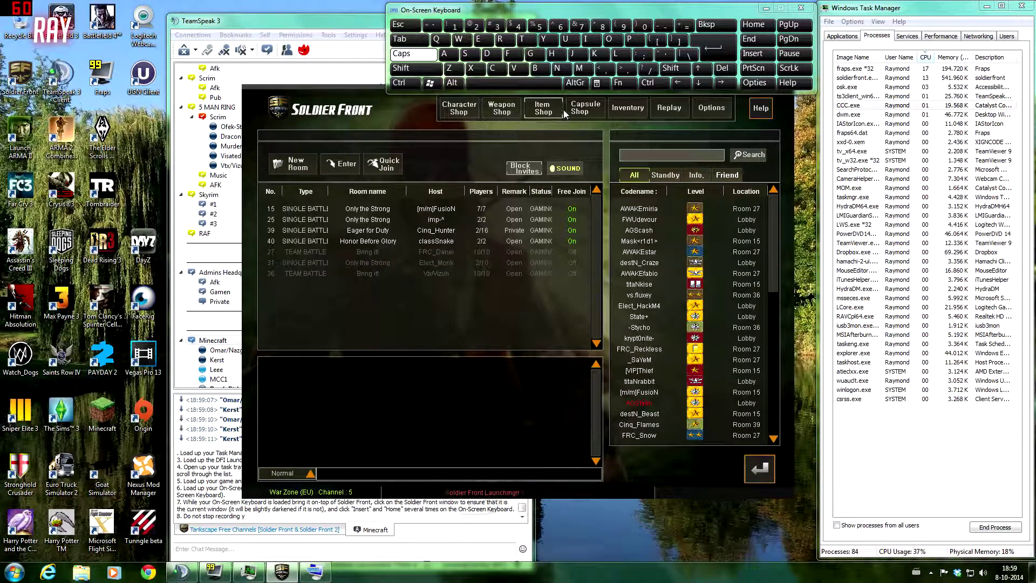
Toggle Caps Lock on the On-Screen Keyboard, then close the keyboard.
{"action": "left_click", "coordinate": [761, 56]}
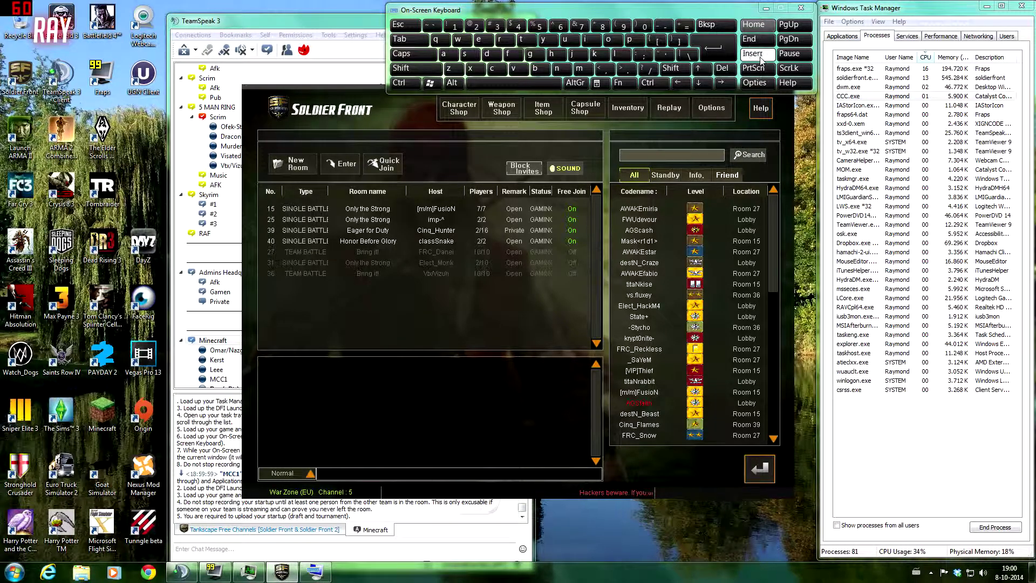
{"action": "key", "text": "Caps_Lock"}
{"action": "key", "text": "Caps_Lock"}
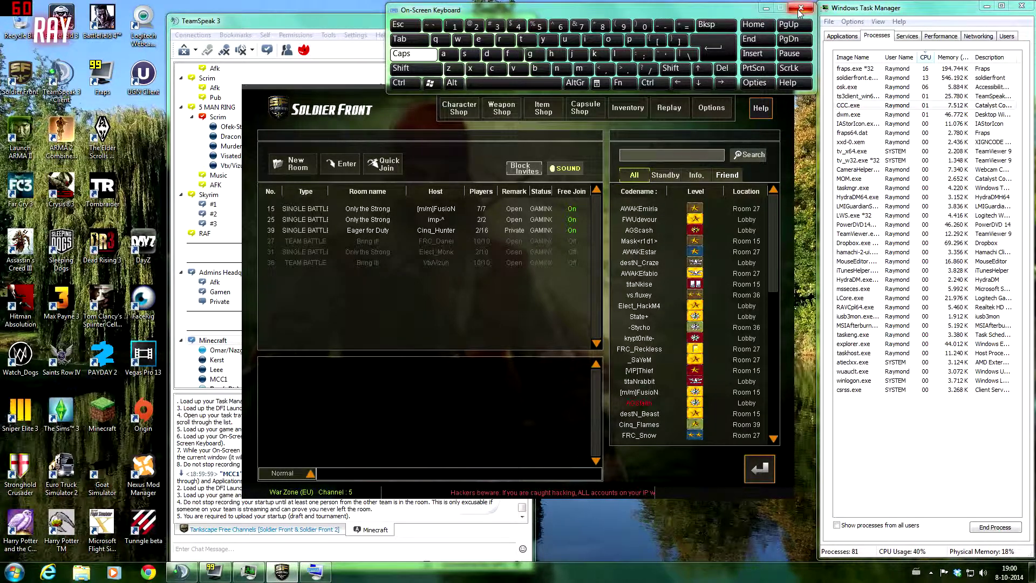
{"action": "left_click", "coordinate": [800, 10]}
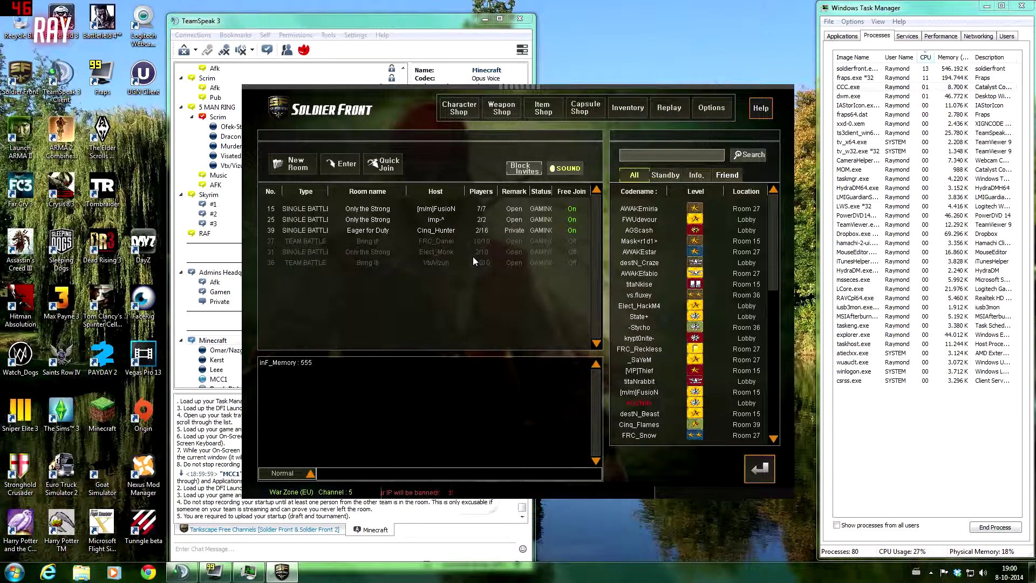
Review the System configuration settings and the inventory, then return to the lobby.
{"action": "left_click", "coordinate": [718, 104]}
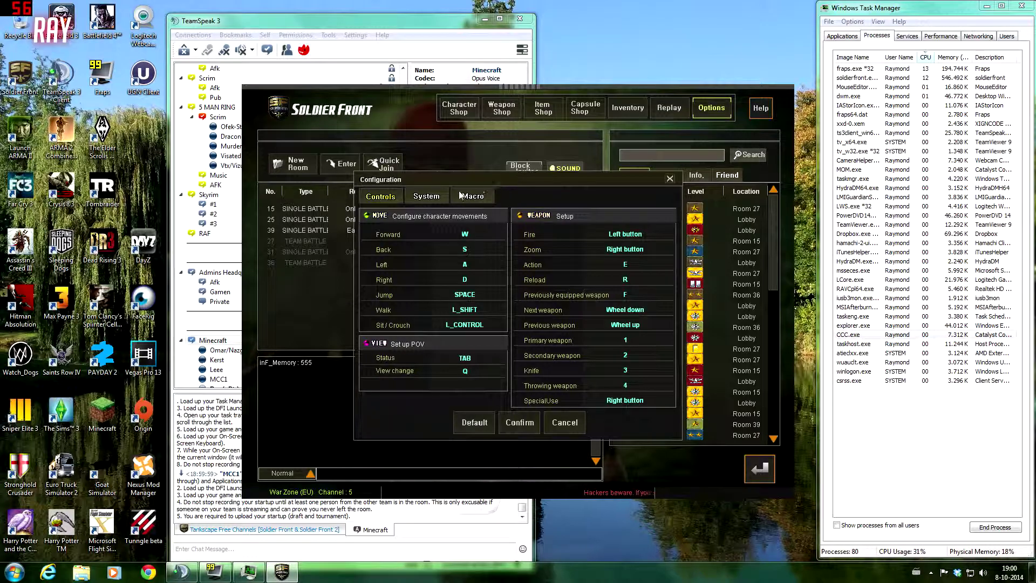
{"action": "left_click", "coordinate": [426, 197]}
{"action": "left_click", "coordinate": [583, 416]}
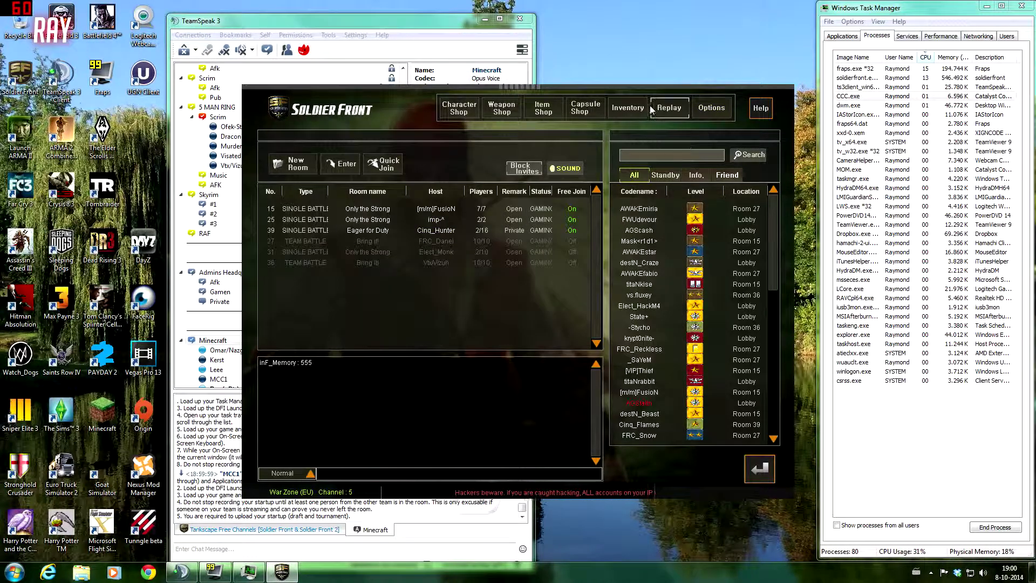
{"action": "left_click", "coordinate": [628, 108]}
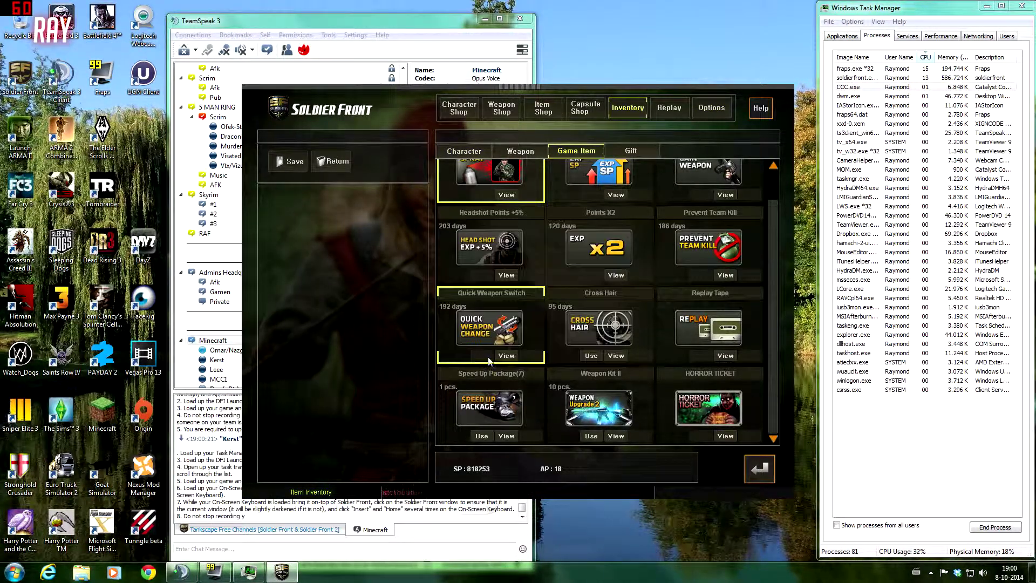
{"action": "key", "text": "Escape"}
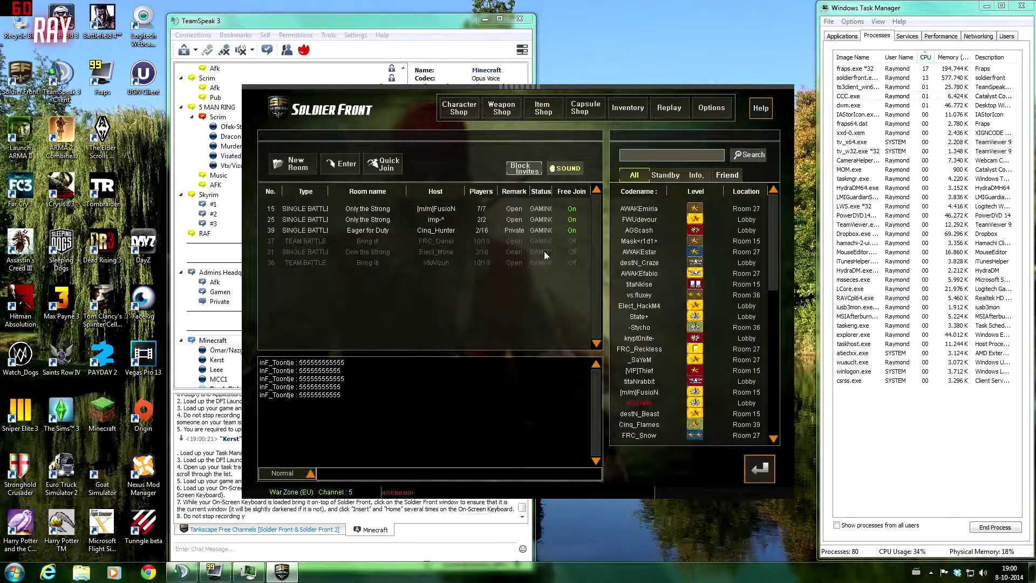
View room 39 'Eager for Duty' and the weapon inventory, ending back in the lobby.
{"action": "left_click", "coordinate": [456, 241]}
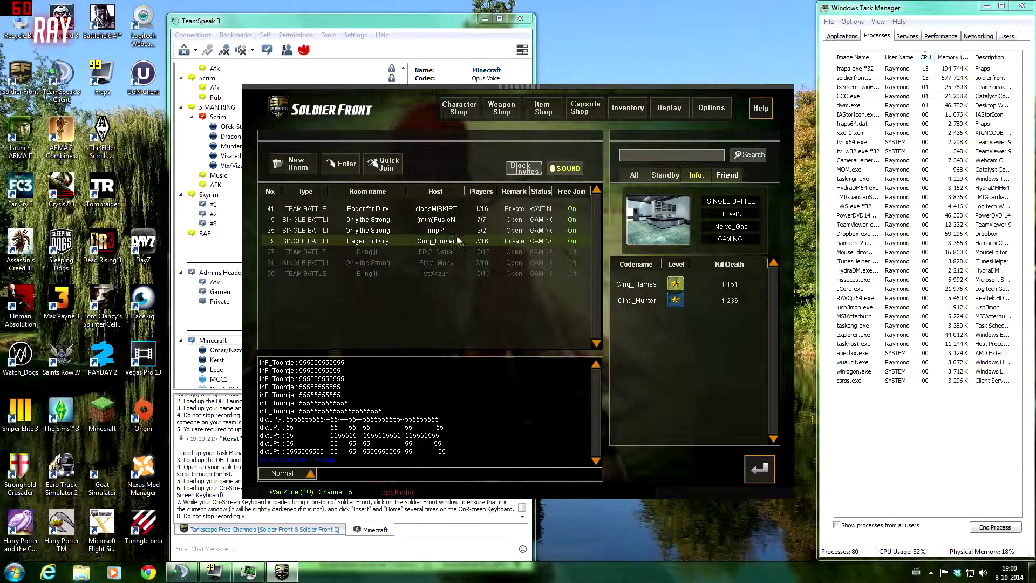
{"action": "key", "text": "Escape"}
{"action": "left_click", "coordinate": [518, 420]}
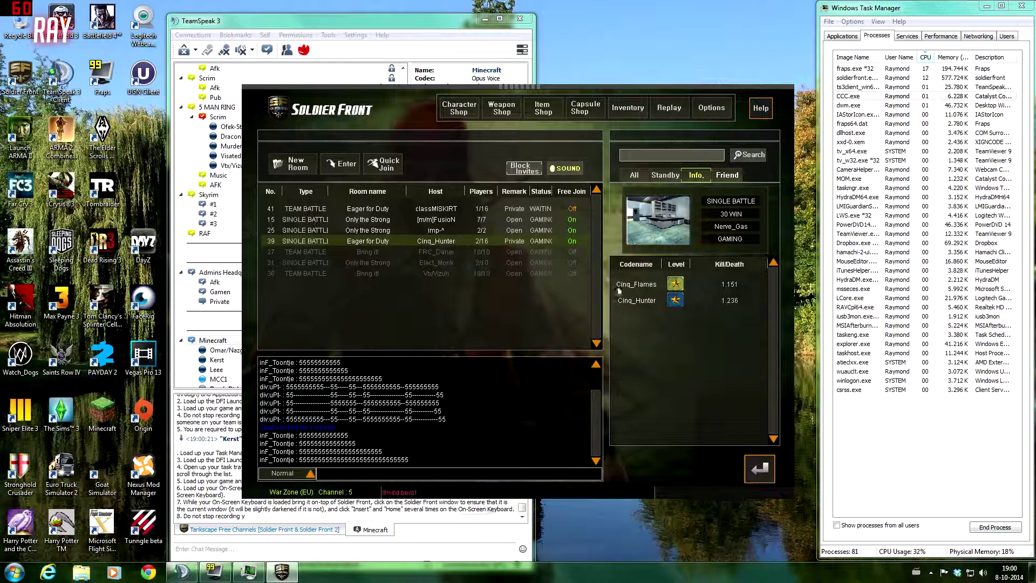
{"action": "key", "text": "i"}
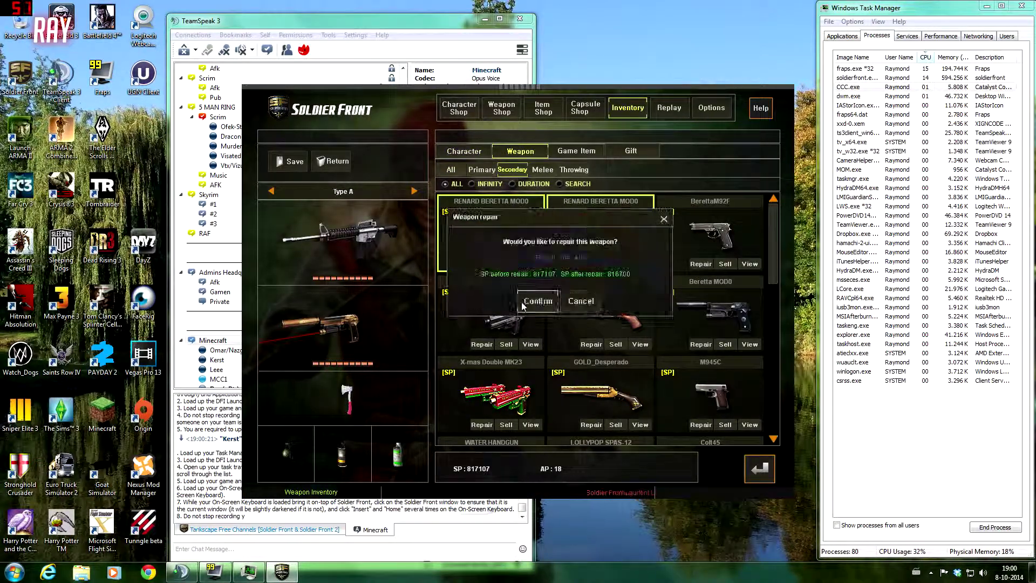
{"action": "key", "text": "Escape"}
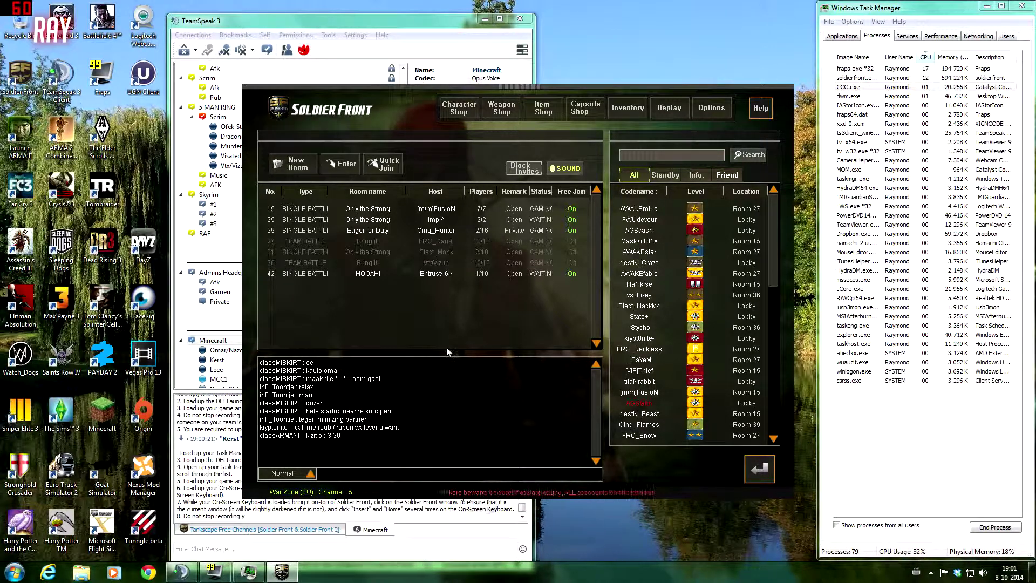
Minimize TeamSpeak and Task Manager so only the game remains visible.
{"action": "left_click", "coordinate": [931, 575]}
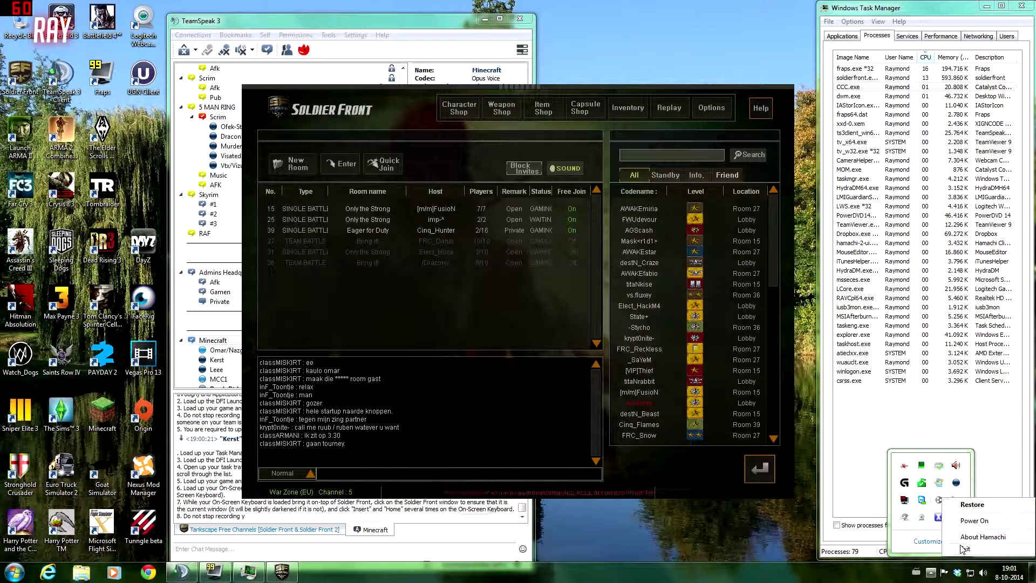
{"action": "left_click", "coordinate": [560, 470]}
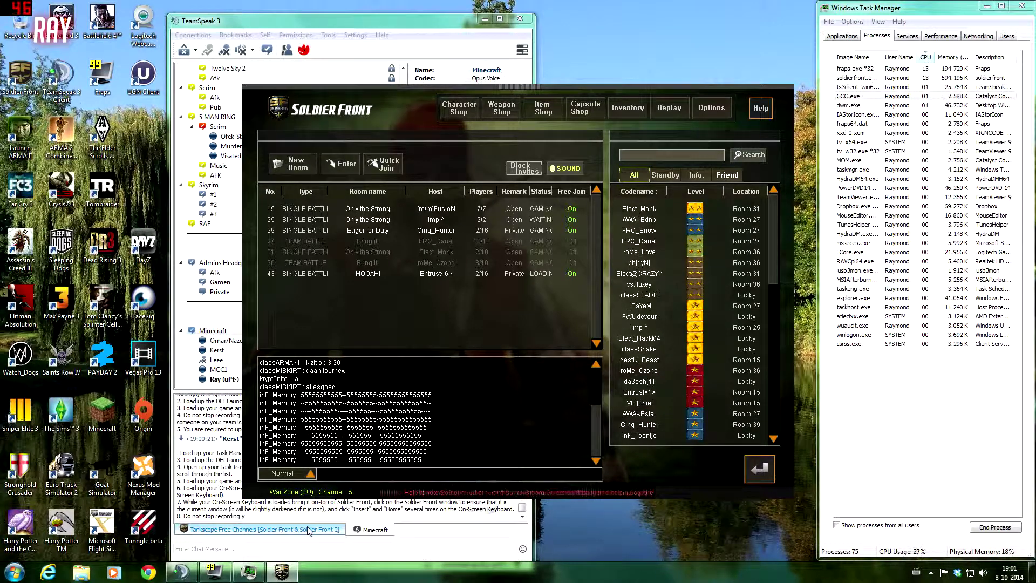
{"action": "left_click", "coordinate": [483, 18]}
{"action": "left_click", "coordinate": [484, 19]}
{"action": "left_click", "coordinate": [986, 6]}
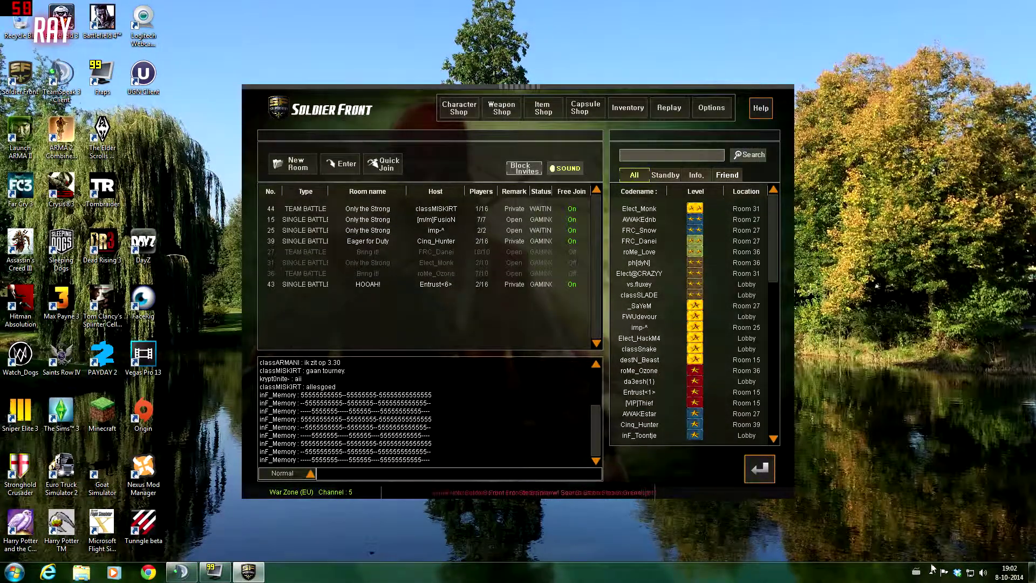
{"action": "left_click", "coordinate": [957, 573]}
Quit the background file-sync app from the hidden tray icons.
{"action": "left_click", "coordinate": [931, 573]}
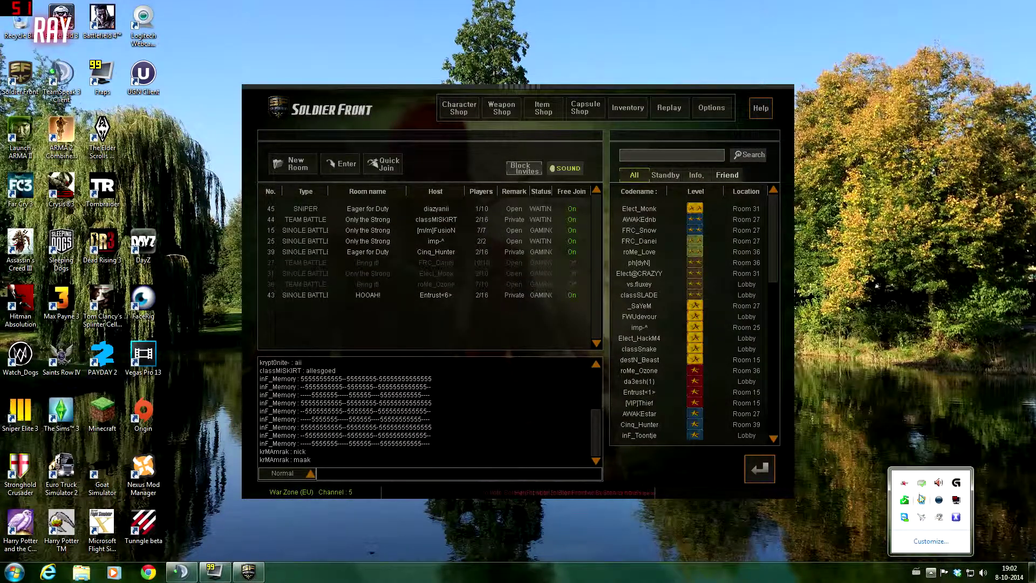
{"action": "left_click", "coordinate": [921, 499]}
{"action": "left_click", "coordinate": [1012, 424]}
{"action": "left_click", "coordinate": [974, 527]}
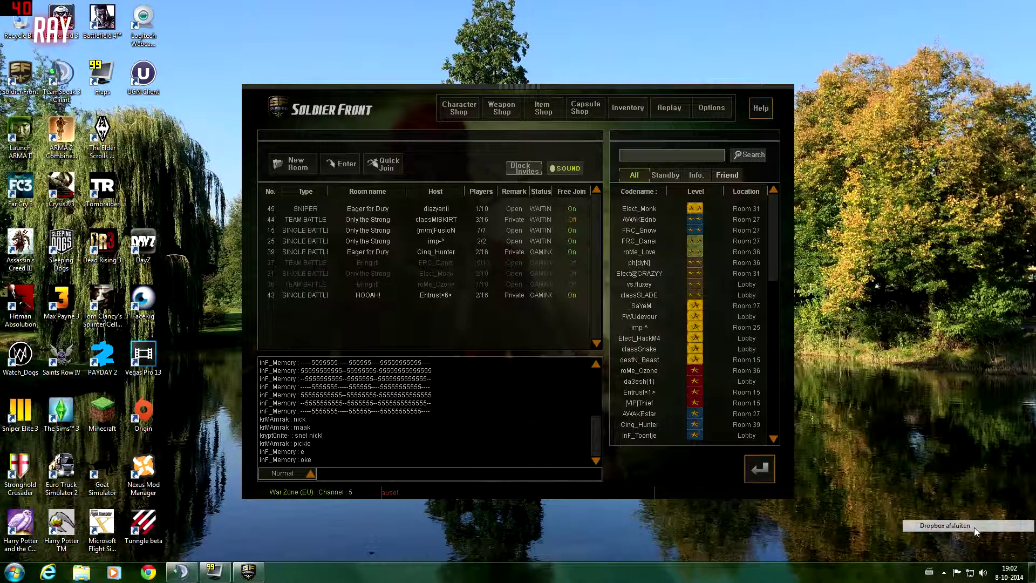
Start a new room, keeping Team Battle as the game type.
{"action": "left_click", "coordinate": [439, 436]}
{"action": "left_click", "coordinate": [291, 164]}
{"action": "left_click", "coordinate": [498, 278]}
Keep the room at 12 persons, add a password, and confirm to create Room 48.
{"action": "left_click", "coordinate": [483, 301]}
{"action": "left_click", "coordinate": [617, 277]}
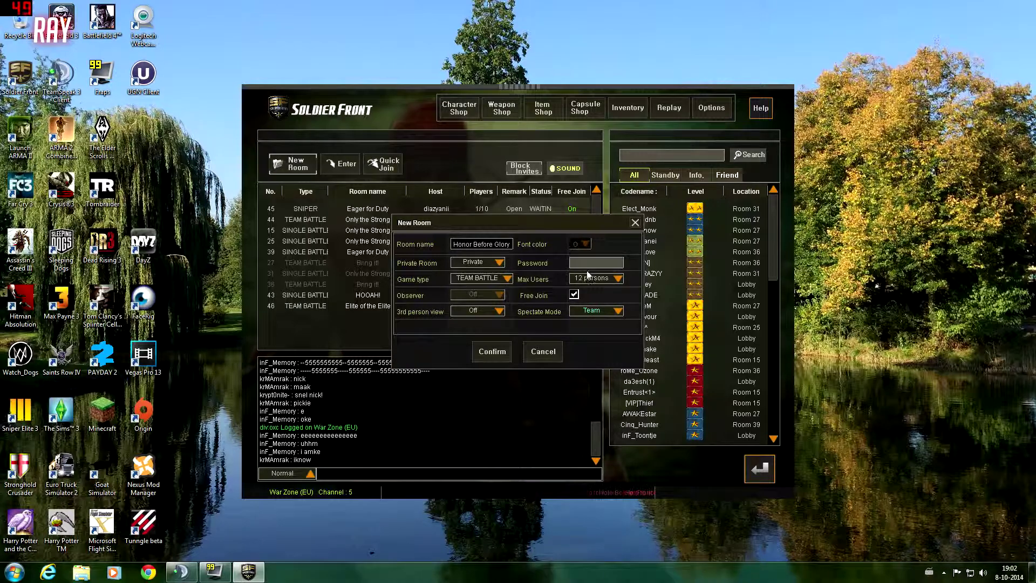
{"action": "left_click", "coordinate": [567, 262]}
{"action": "type", "text": "***********"}
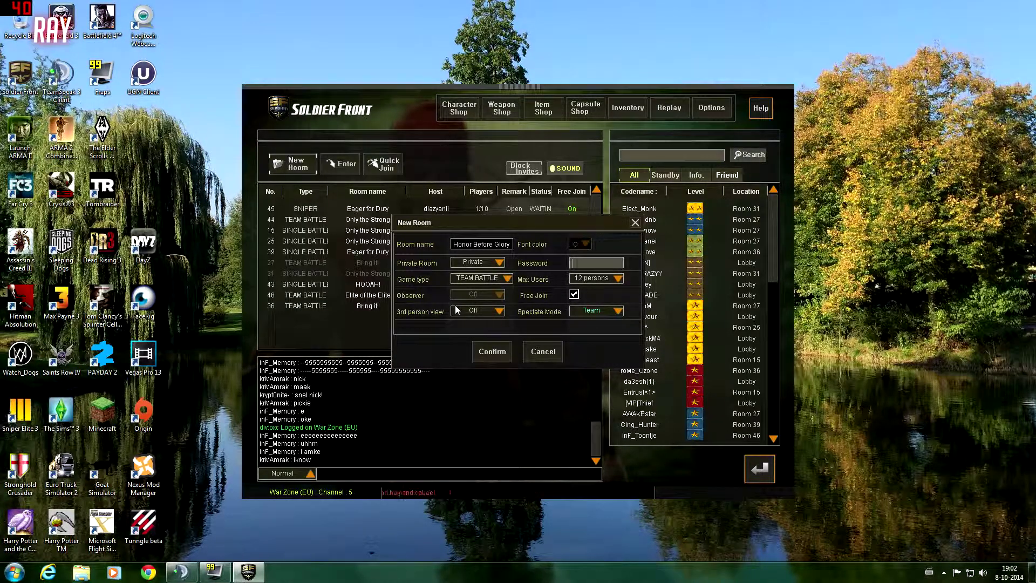
{"action": "left_click", "coordinate": [491, 351]}
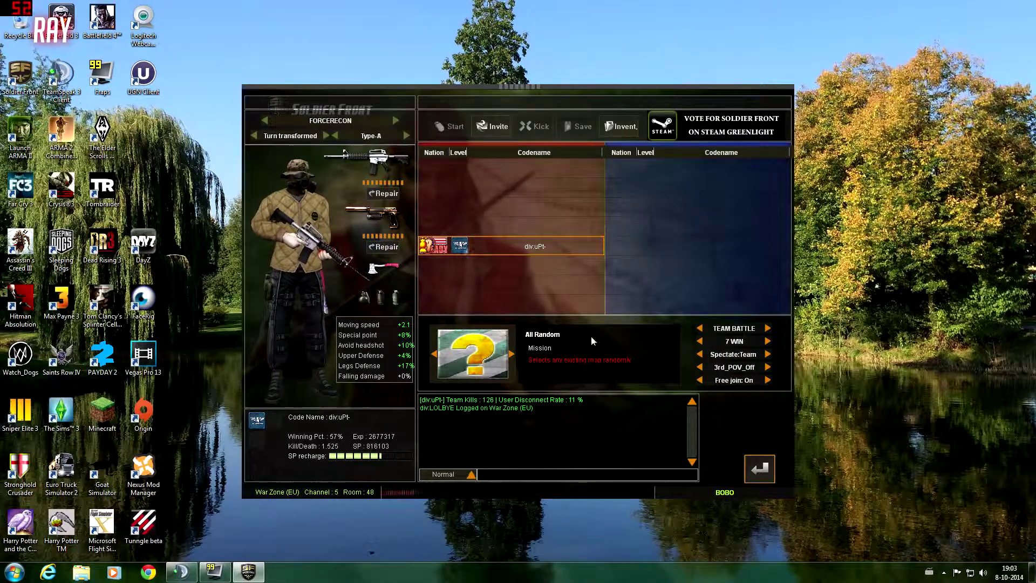
Recreate the password-protected room named BOBO.
{"action": "left_click", "coordinate": [179, 572]}
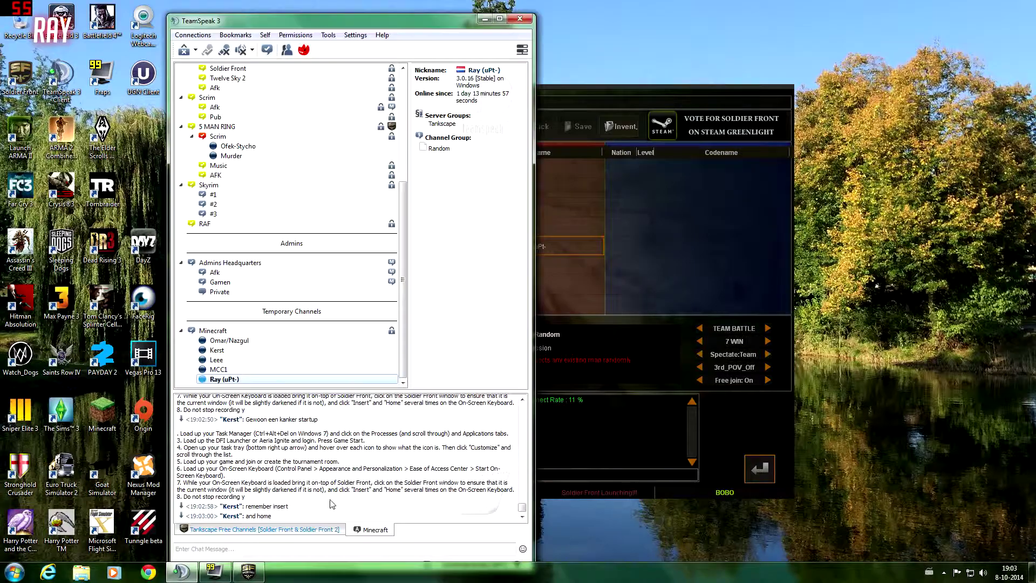
{"action": "left_click", "coordinate": [778, 481]}
{"action": "left_click", "coordinate": [478, 278]}
{"action": "left_click", "coordinate": [480, 310]}
{"action": "left_click", "coordinate": [584, 260]}
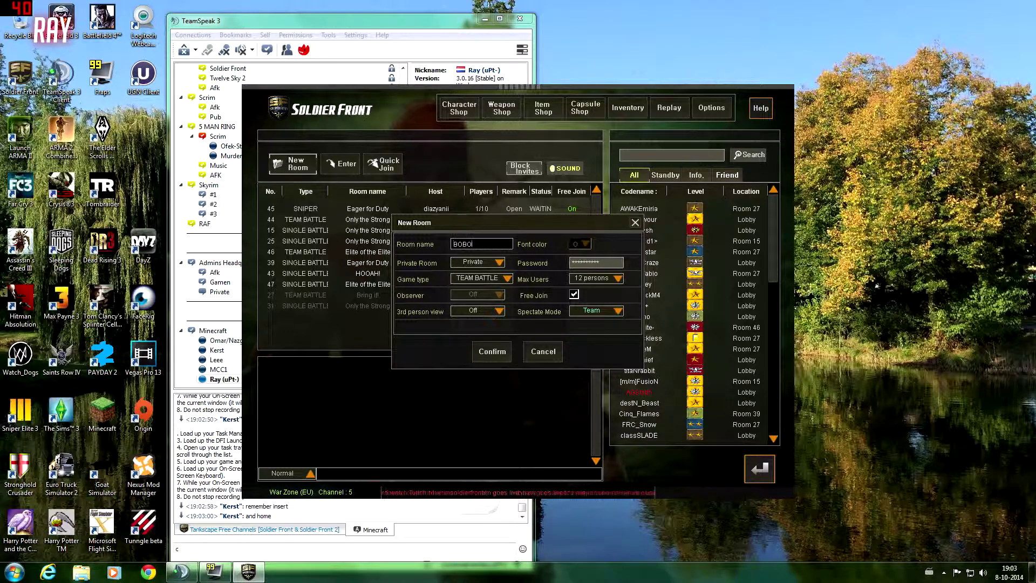
{"action": "key", "text": "Return"}
Send a voice-chat message, then set the BOBO room's map to All Random.
{"action": "key", "text": "alt+Tab"}
{"action": "type", "text": "lass\\sdiv"}
{"action": "key", "text": "Return"}
{"action": "left_click", "coordinate": [594, 465]}
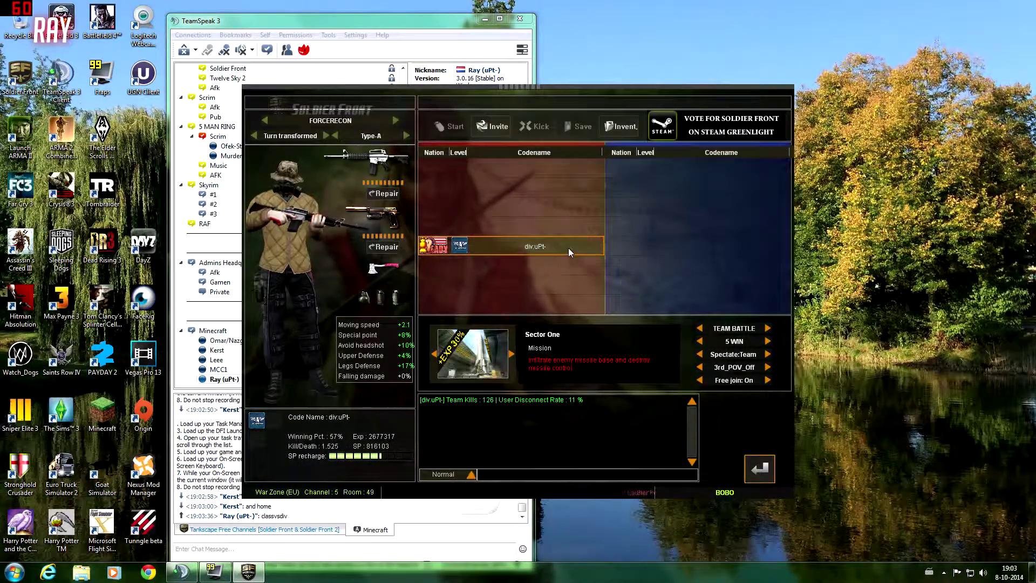
{"action": "left_click", "coordinate": [472, 353]}
{"action": "left_click", "coordinate": [496, 182]}
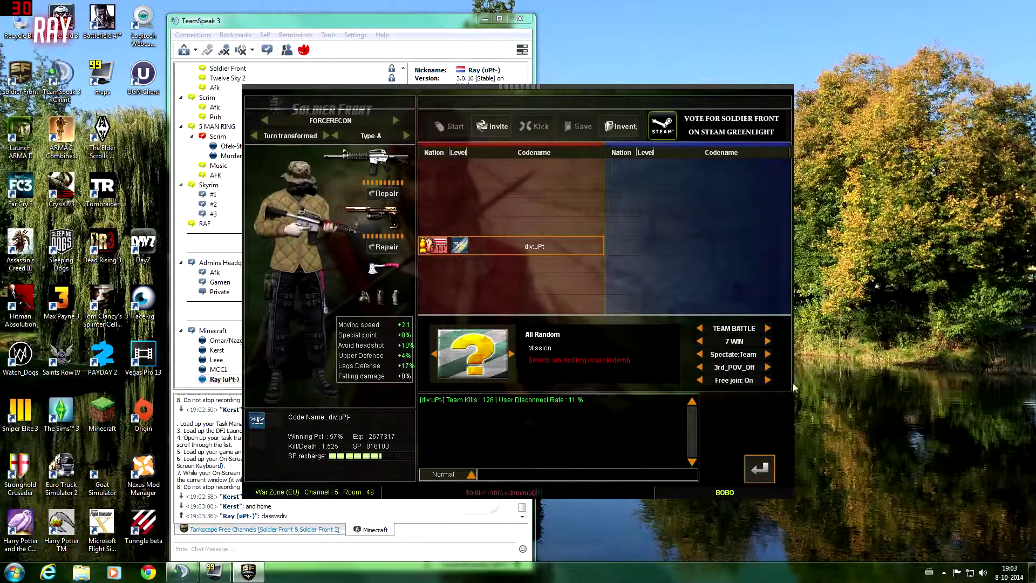
Equip the Red Tiger AK74 on the Type B weapon loadout.
{"action": "left_click", "coordinate": [621, 126]}
{"action": "scroll", "coordinate": [768, 324], "scroll_direction": "down", "scroll_amount": 2}
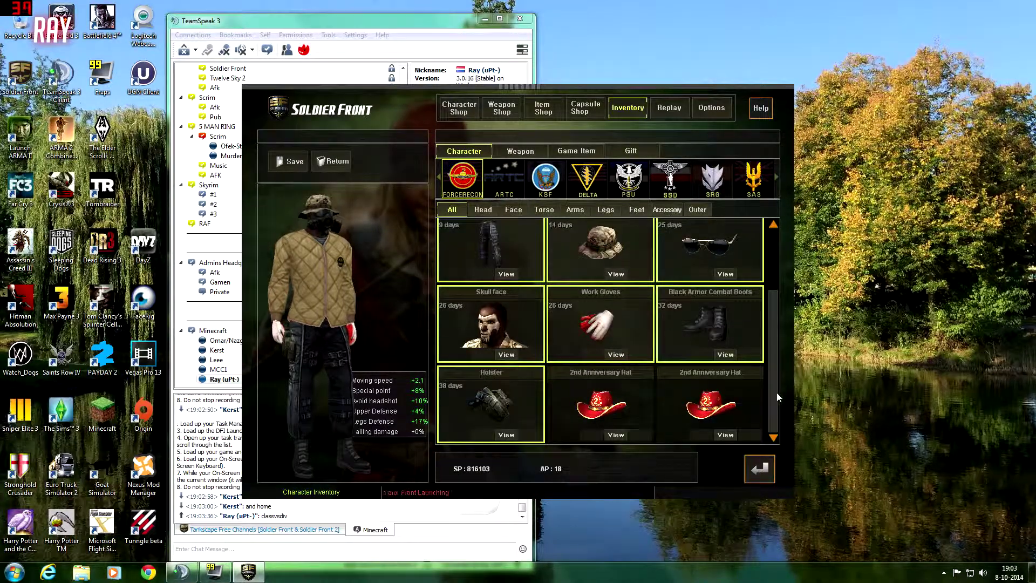
{"action": "scroll", "coordinate": [768, 322], "scroll_direction": "up", "scroll_amount": 2}
{"action": "left_click", "coordinate": [521, 150]}
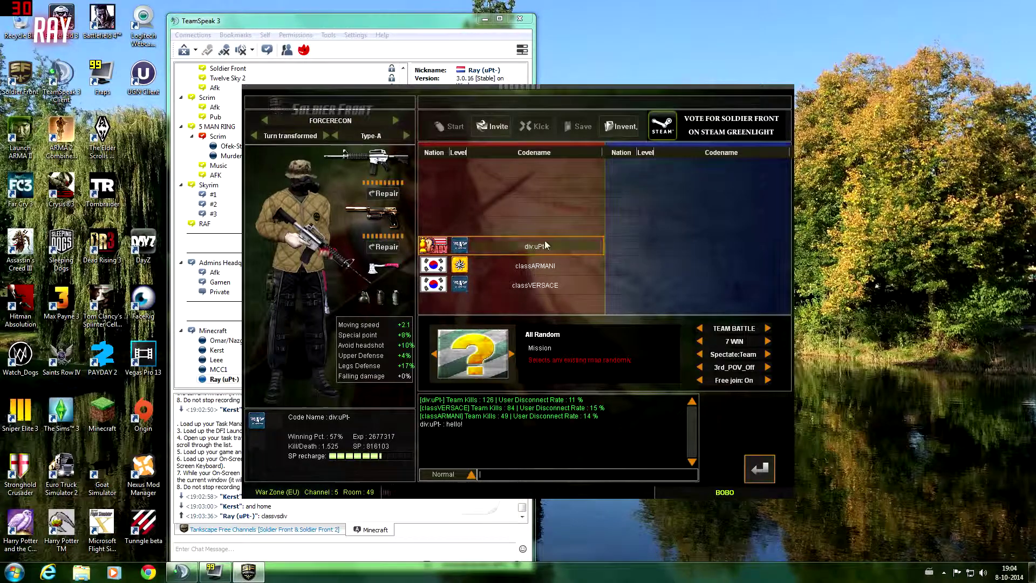
{"action": "left_click", "coordinate": [414, 191]}
{"action": "left_click_drag", "start_coordinate": [773, 212], "coordinate": [791, 265]}
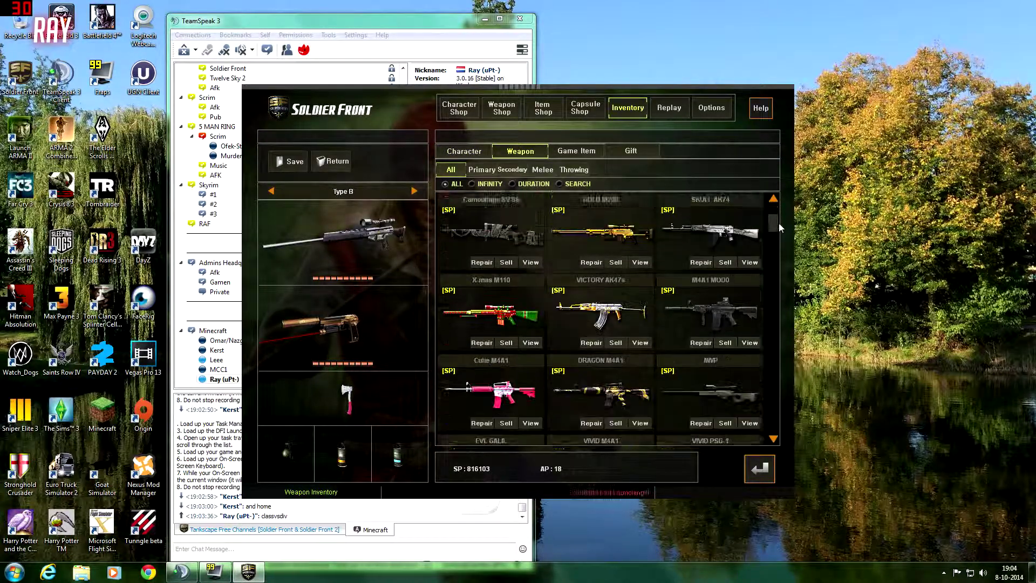
{"action": "scroll", "coordinate": [762, 274], "scroll_direction": "down", "scroll_amount": 1}
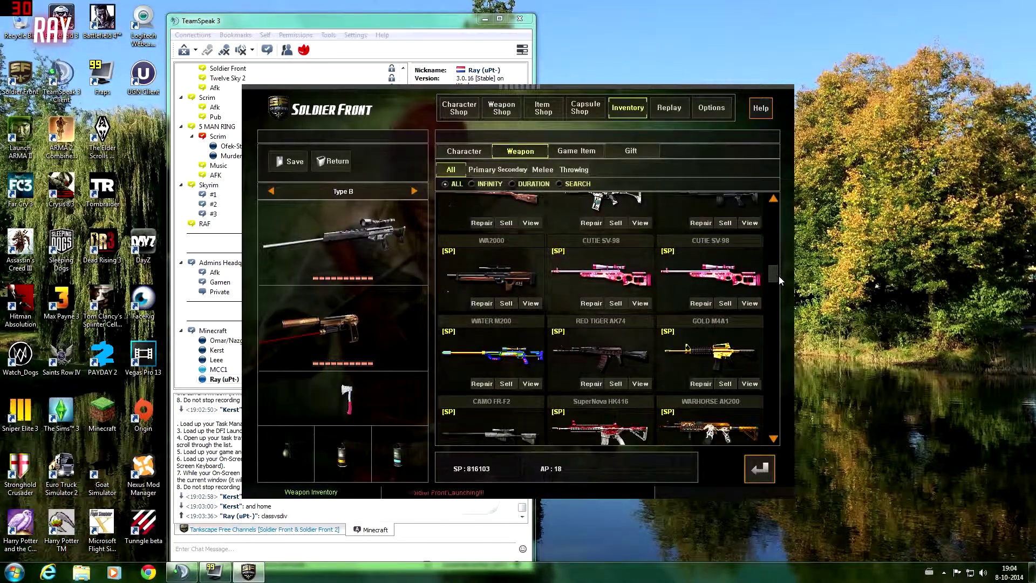
{"action": "double_click", "coordinate": [628, 340]}
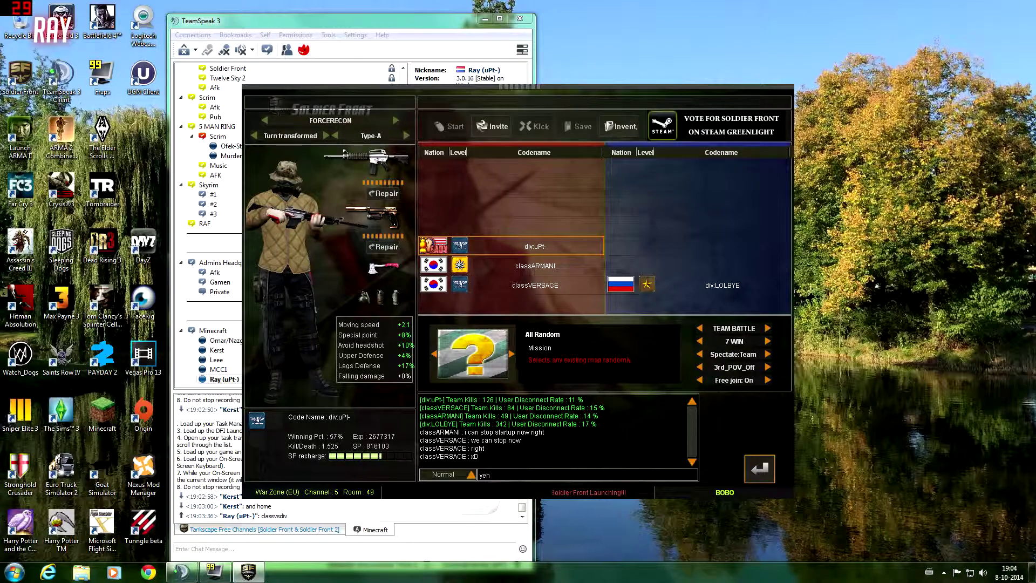
Reply in the room chat and voice chat as players join, then return to the room.
{"action": "key", "text": "Return"}
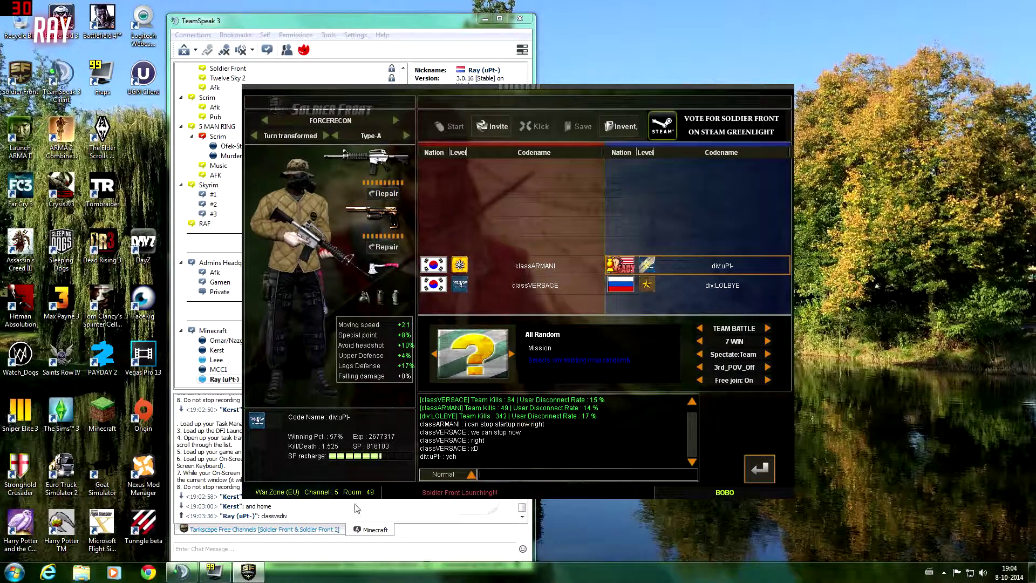
{"action": "left_click", "coordinate": [259, 500]}
{"action": "type", "text": "classvs"}
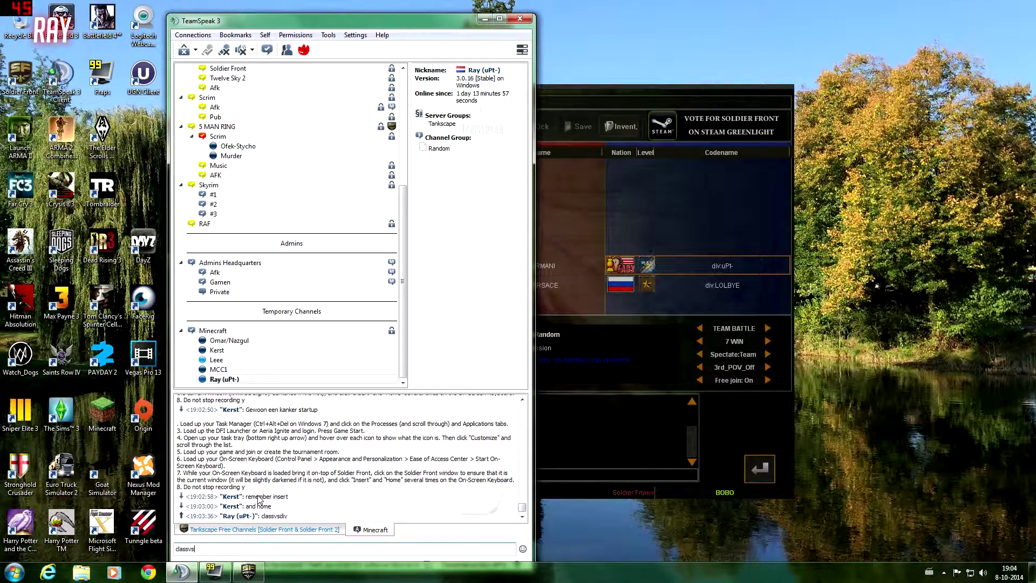
{"action": "type", "text": "div"}
{"action": "key", "text": "Return"}
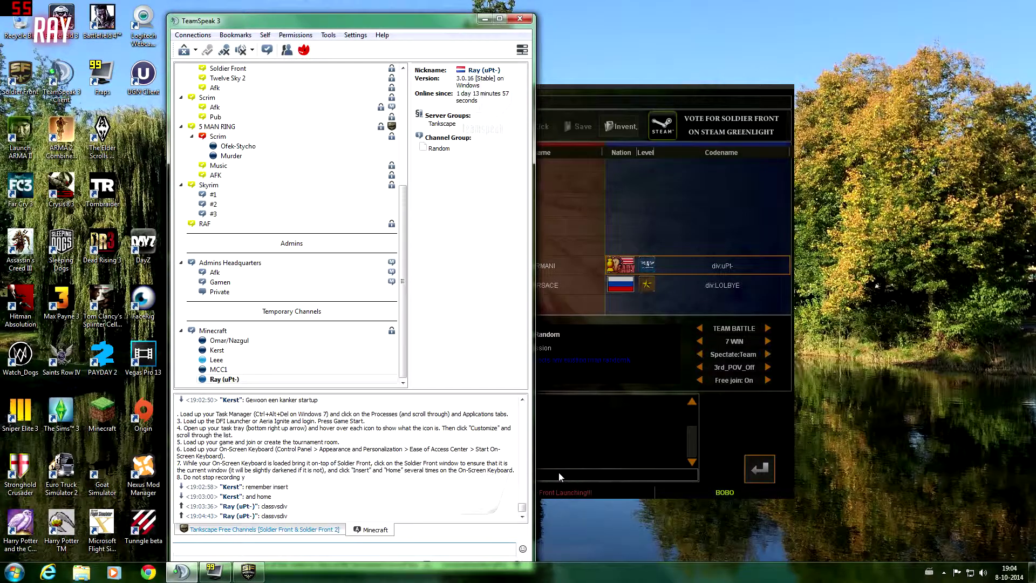
{"action": "left_click", "coordinate": [558, 473]}
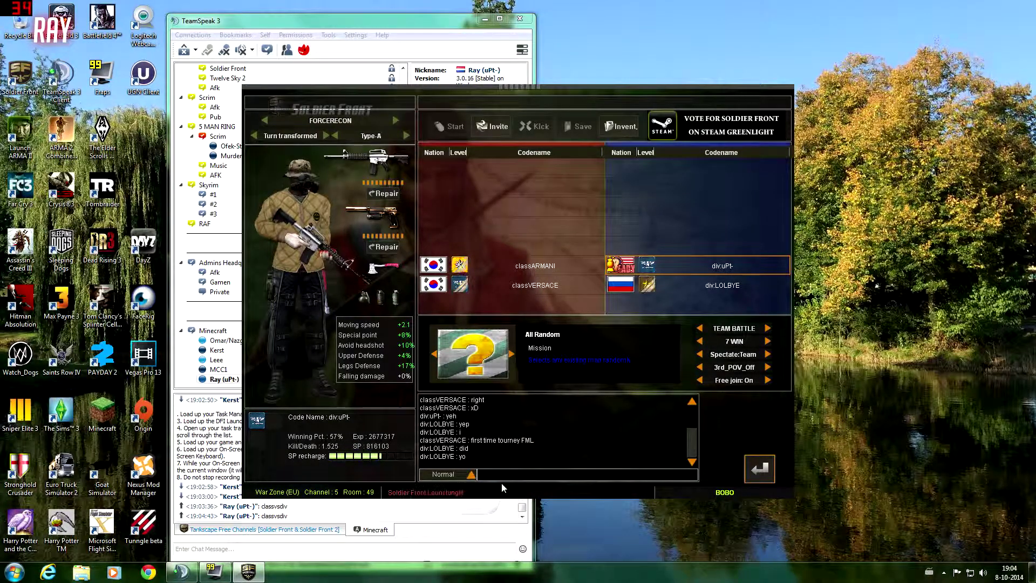